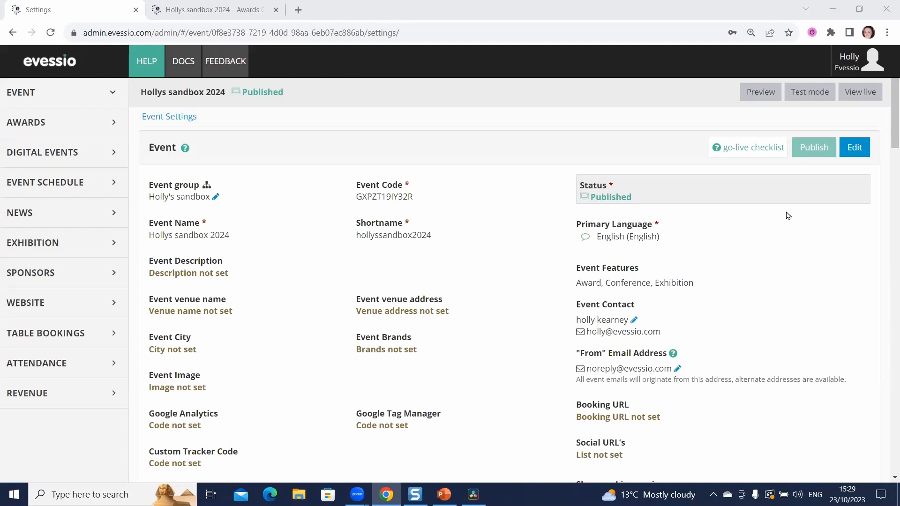
Open the Awards Nomination product type from the event's revenue products and go to its list of product items.
left_click_drag(173, 363, 167, 387)
left_click(70, 425)
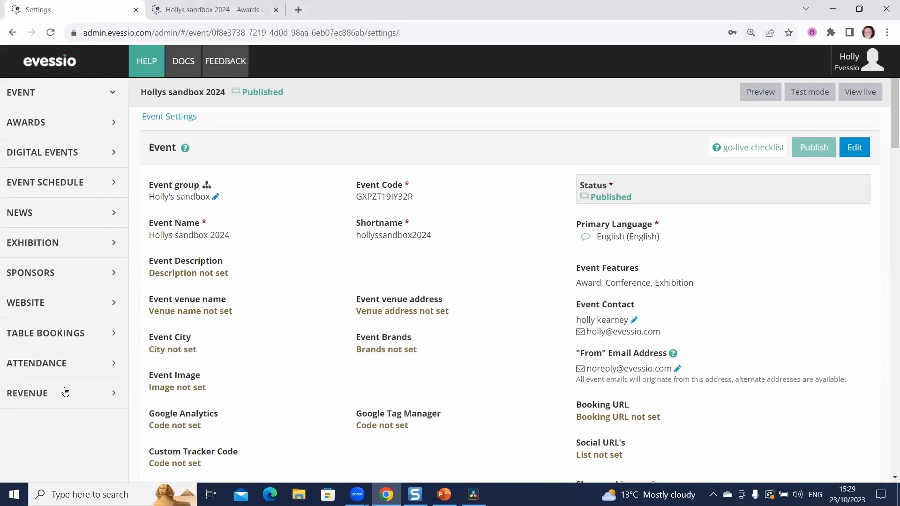
left_click(65, 392)
left_click(63, 463)
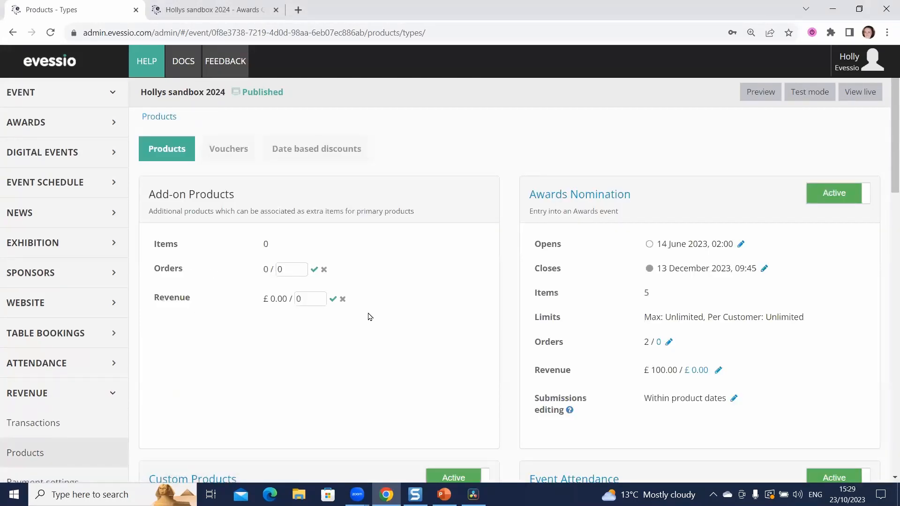
left_click(589, 202)
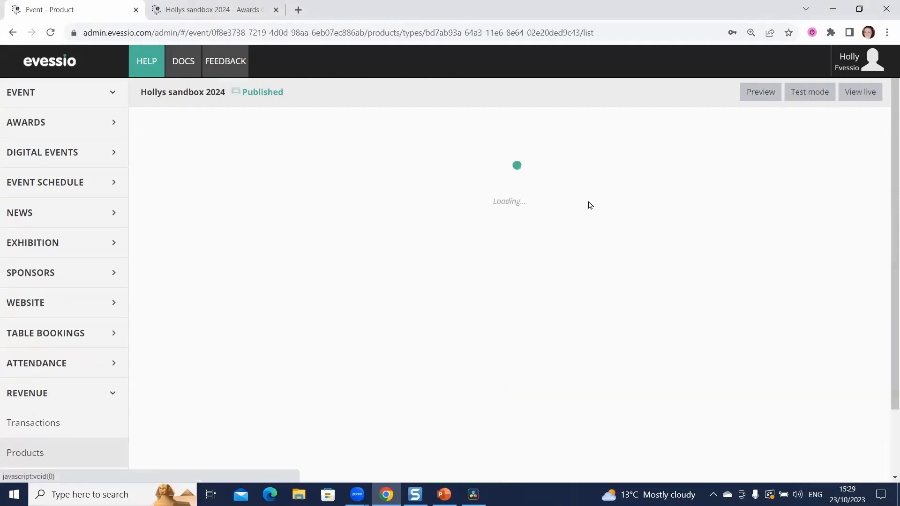
scroll(603, 282, "down", 1)
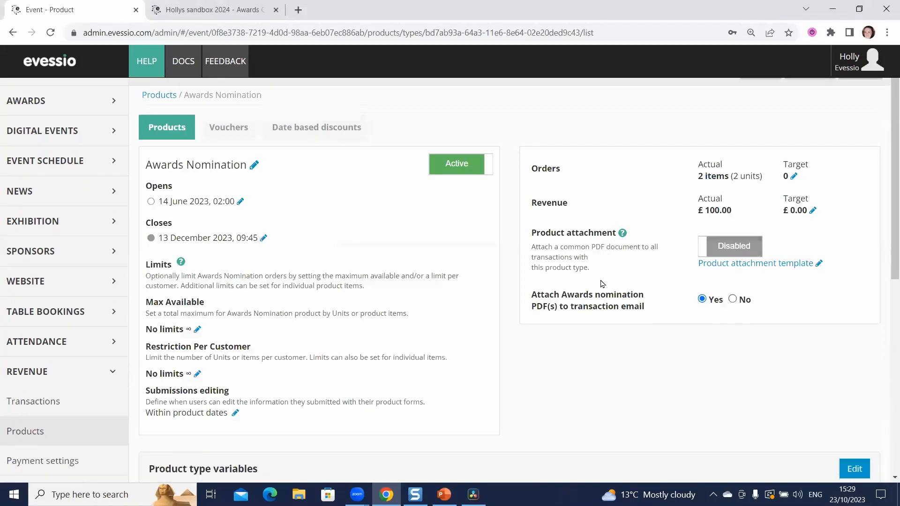
scroll(603, 283, "down", 8)
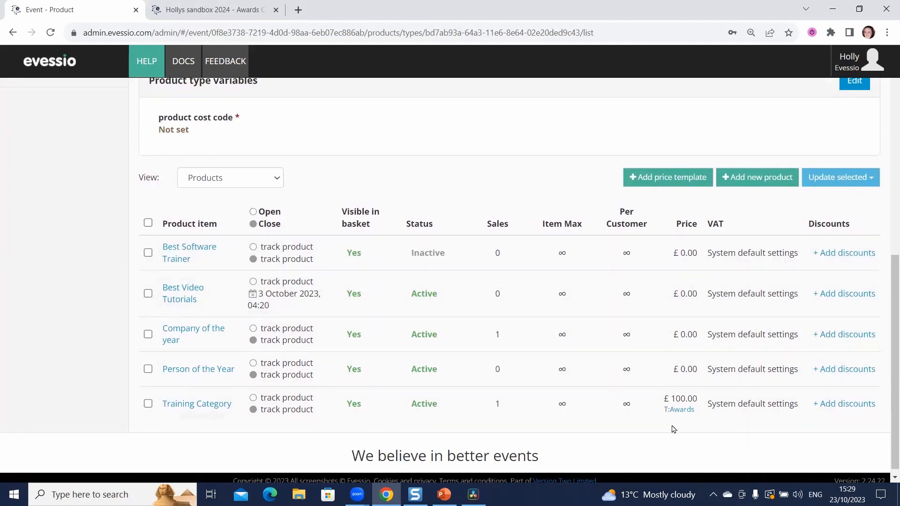
Start a new price template for Awards Nomination, named All Categories, with a price of 50.
left_click(654, 185)
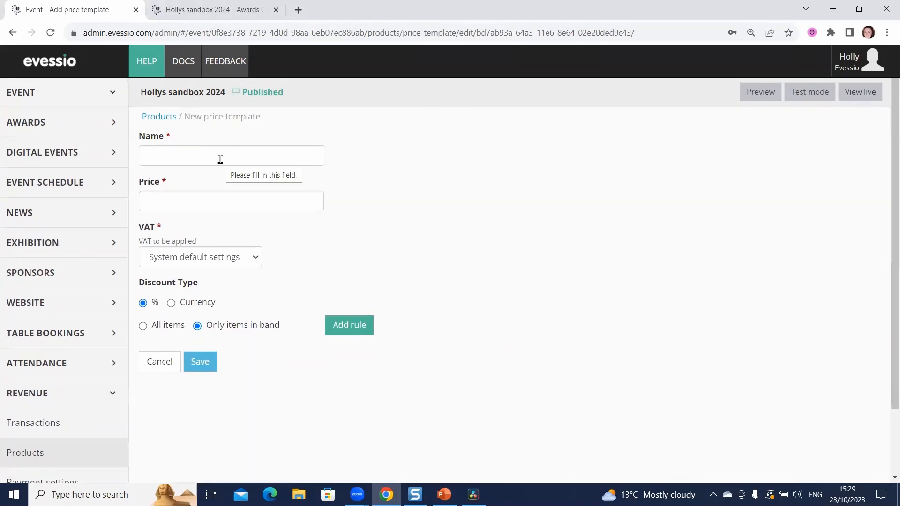
left_click(171, 151)
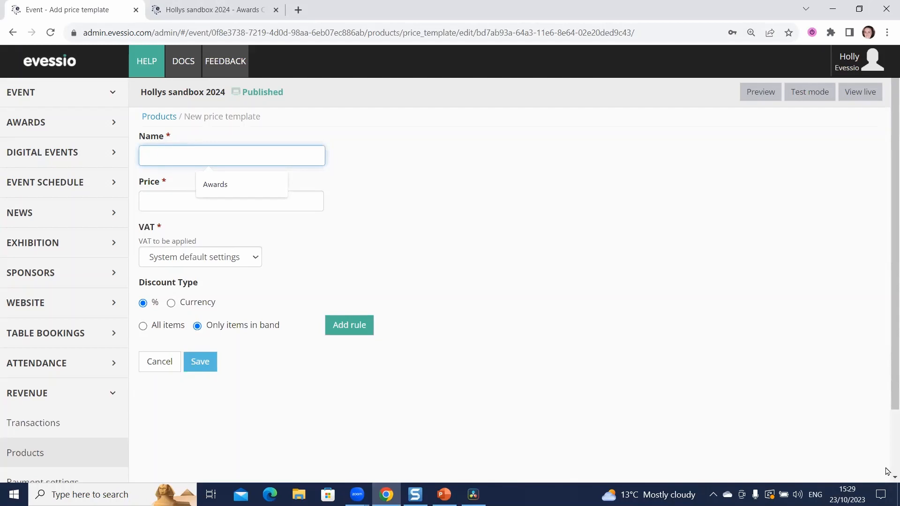
type("All C")
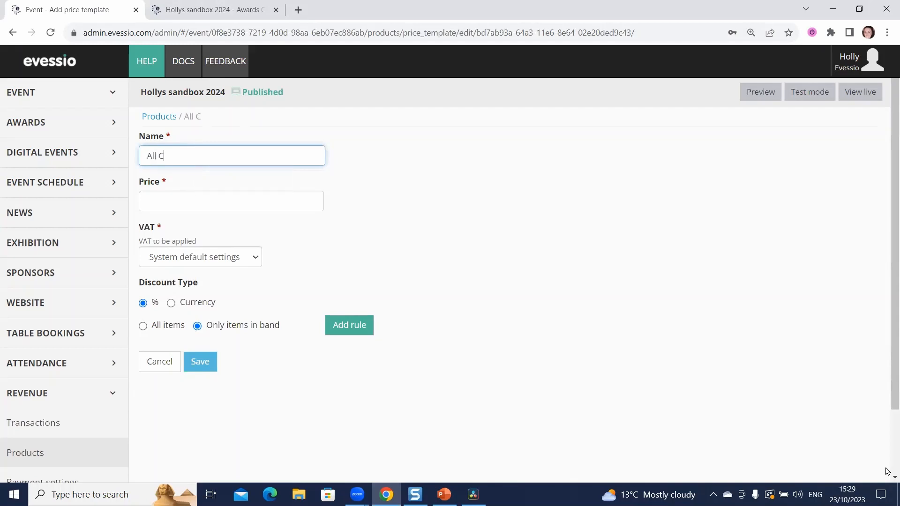
type("ategories")
left_click(249, 200)
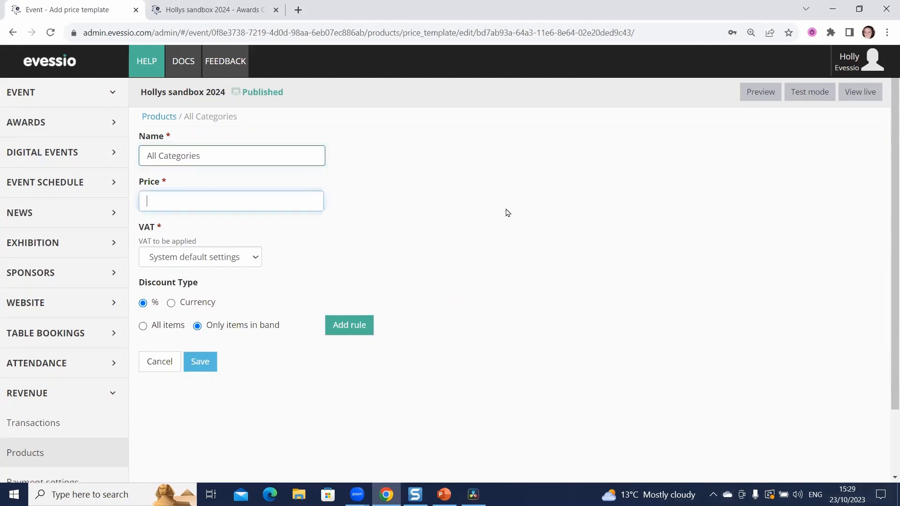
type("50")
left_click(700, 228)
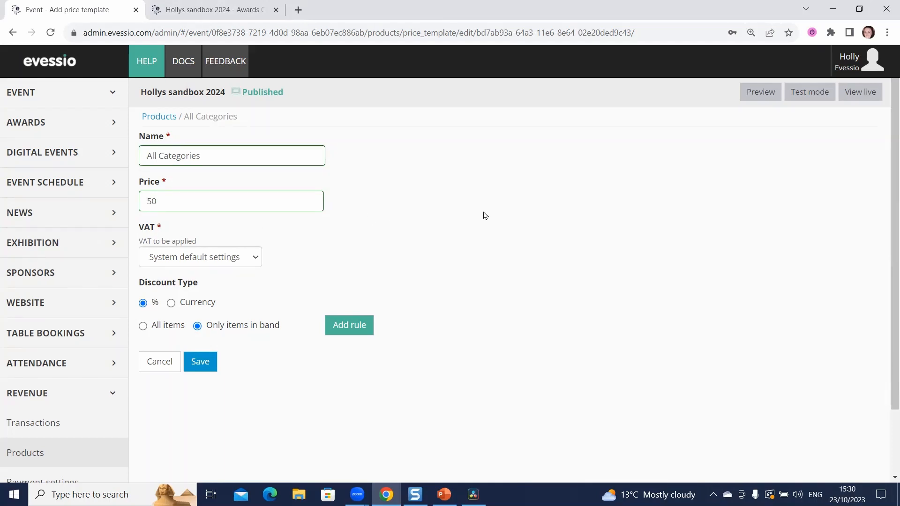
Try the Charge Rate and Customize settings VAT options on the price template, and return VAT to System default settings.
left_click(250, 261)
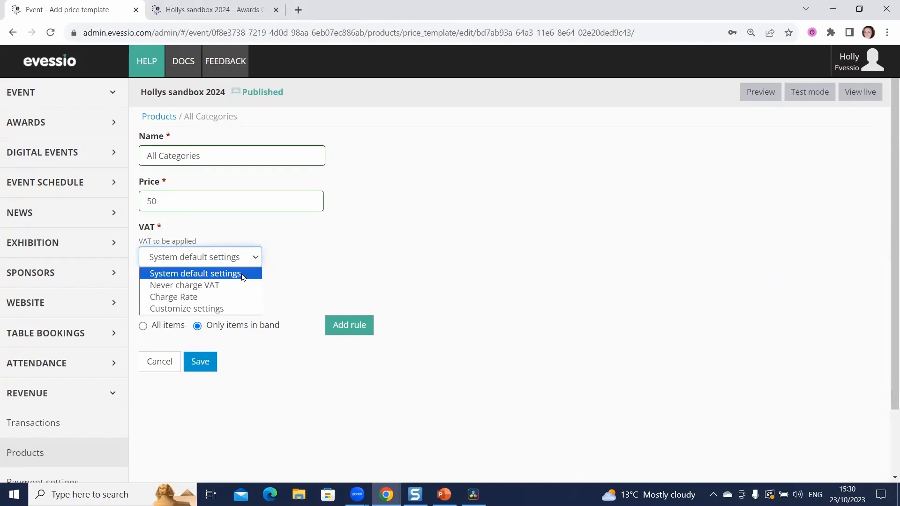
left_click(248, 299)
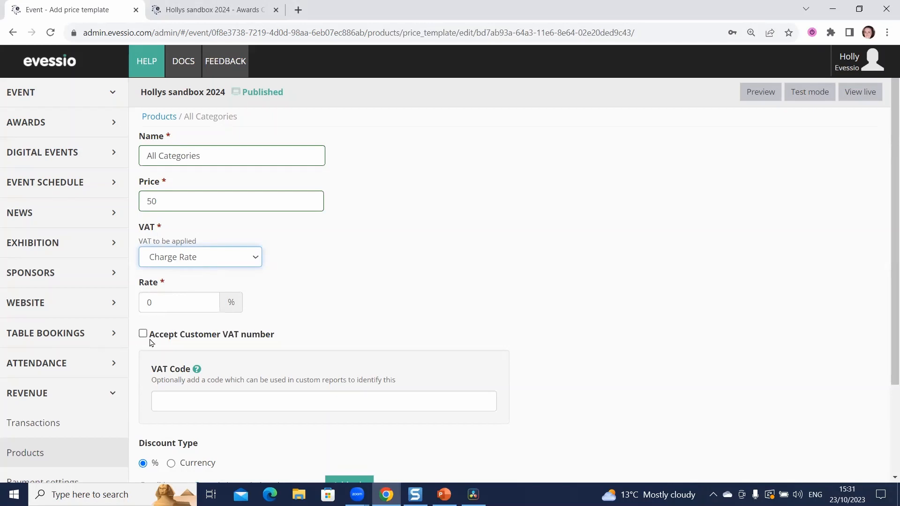
scroll(148, 341, "down", 2)
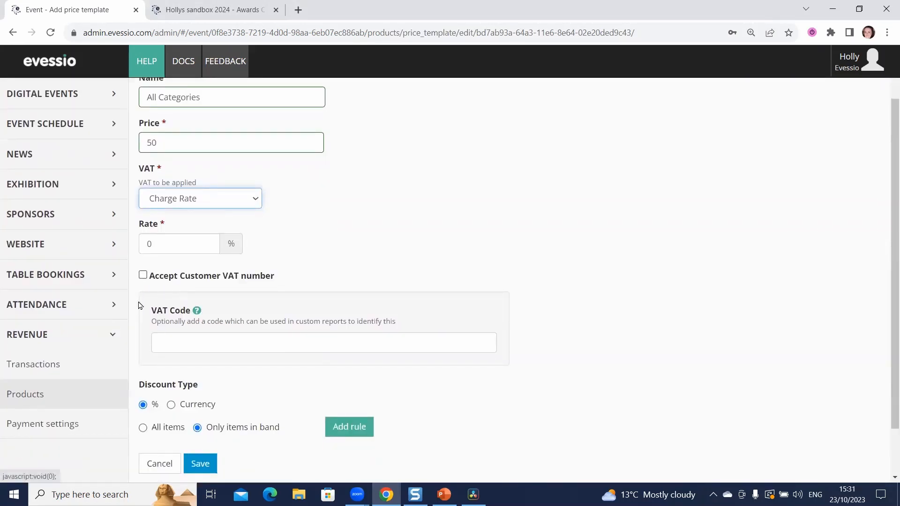
left_click(240, 208)
left_click(224, 250)
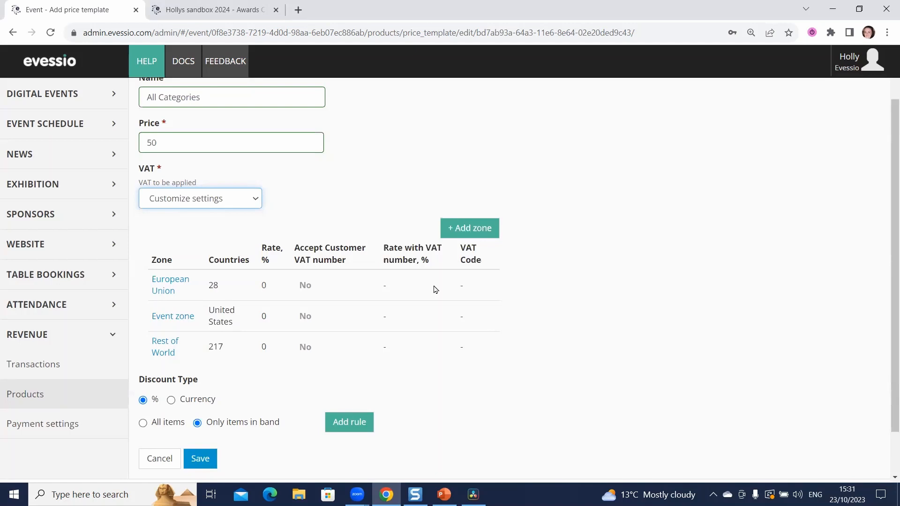
left_click(202, 205)
left_click(200, 214)
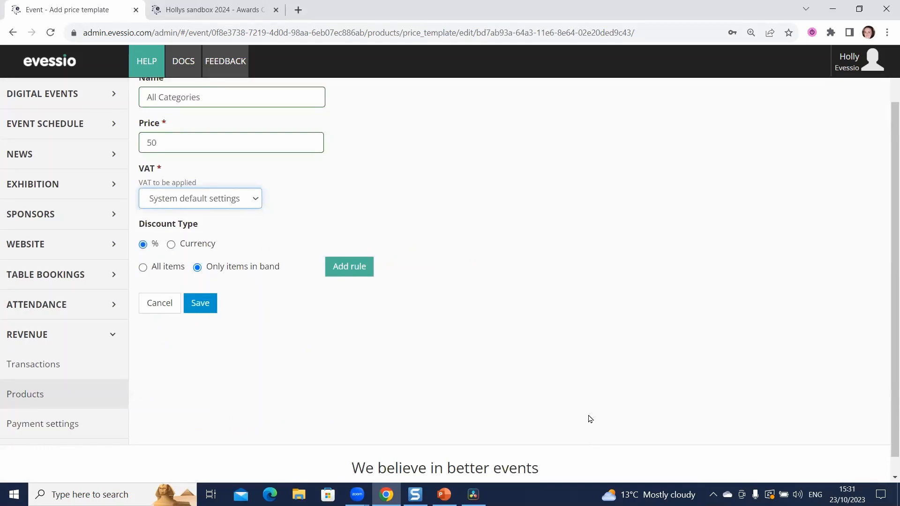
Save the All Categories price template.
scroll(565, 387, "up", 1)
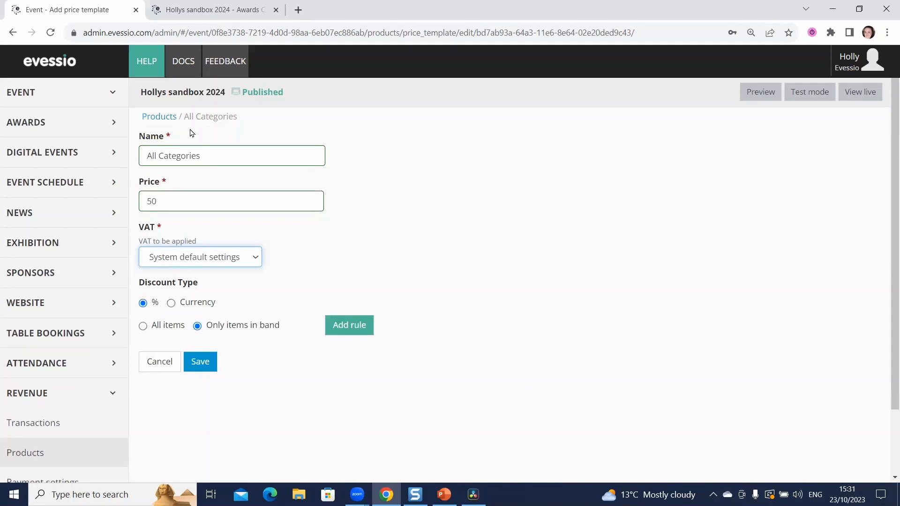
left_click(199, 365)
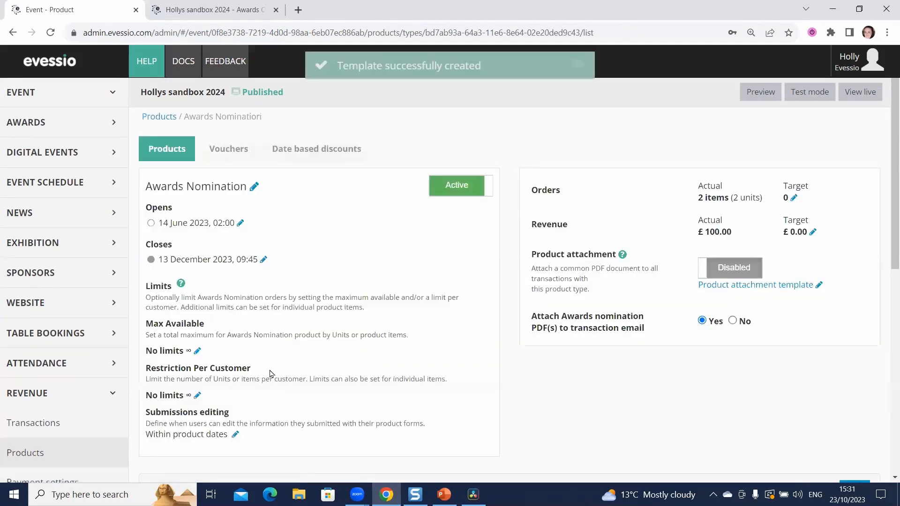
Select every Awards Nomination product item and apply the All Categories price template to them through a bulk pricing update.
scroll(404, 319, "down", 2)
scroll(411, 325, "down", 5)
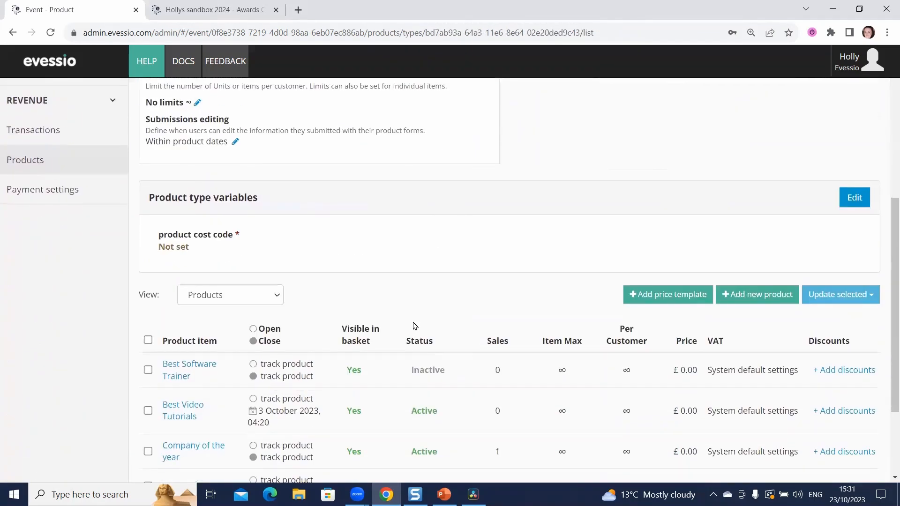
scroll(413, 326, "down", 3)
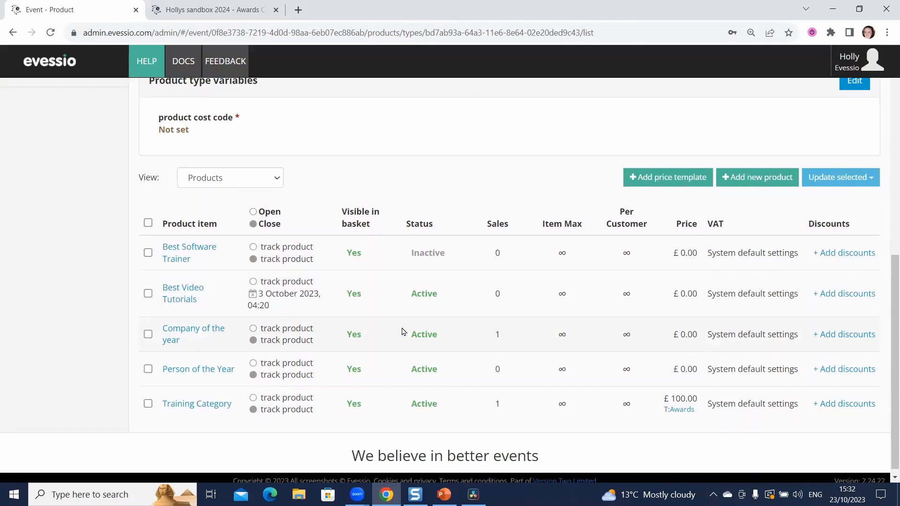
left_click(148, 223)
left_click(148, 223)
left_click(147, 253)
left_click(147, 293)
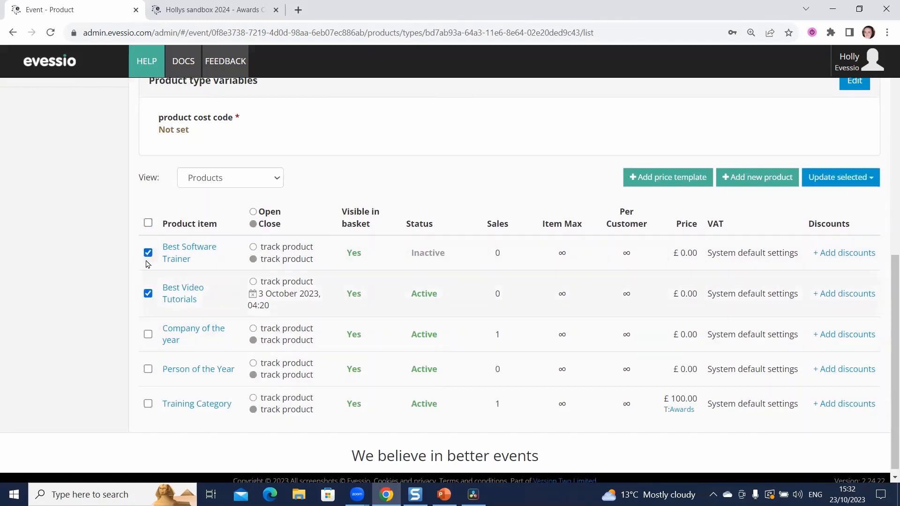
left_click(148, 223)
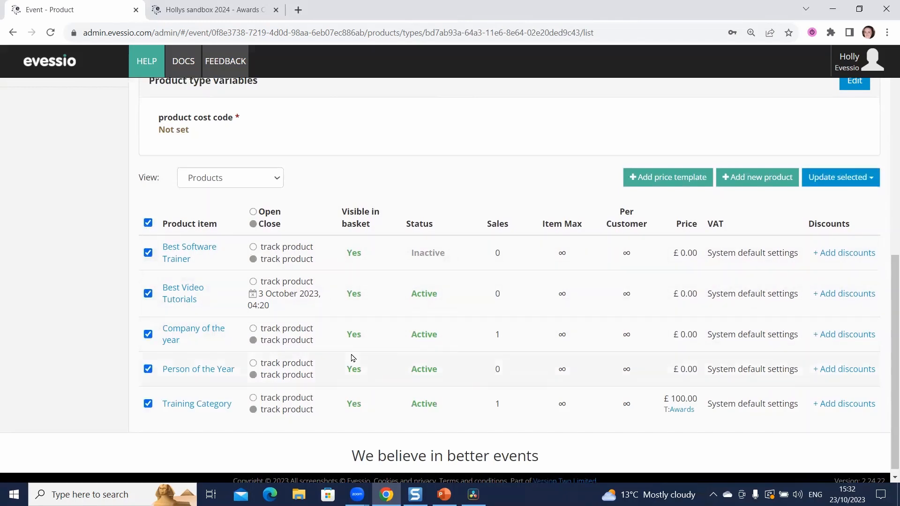
left_click(863, 181)
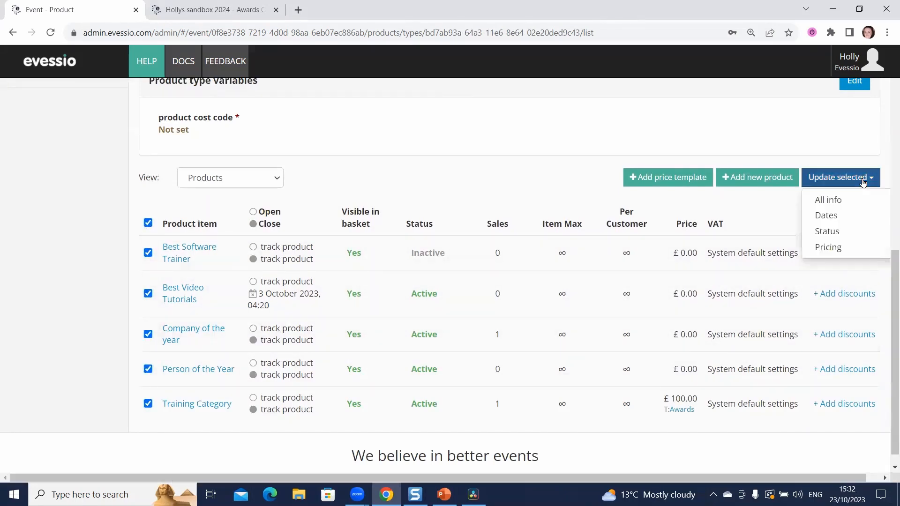
left_click(829, 252)
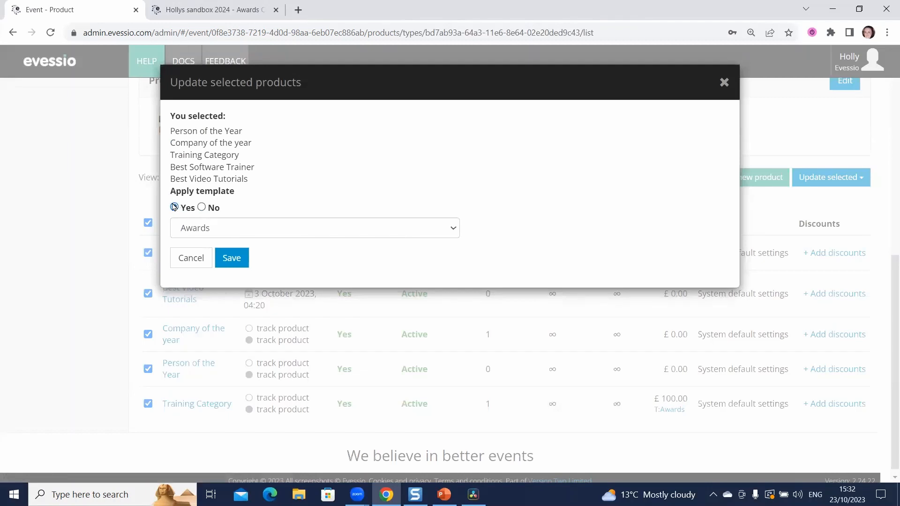
left_click(188, 228)
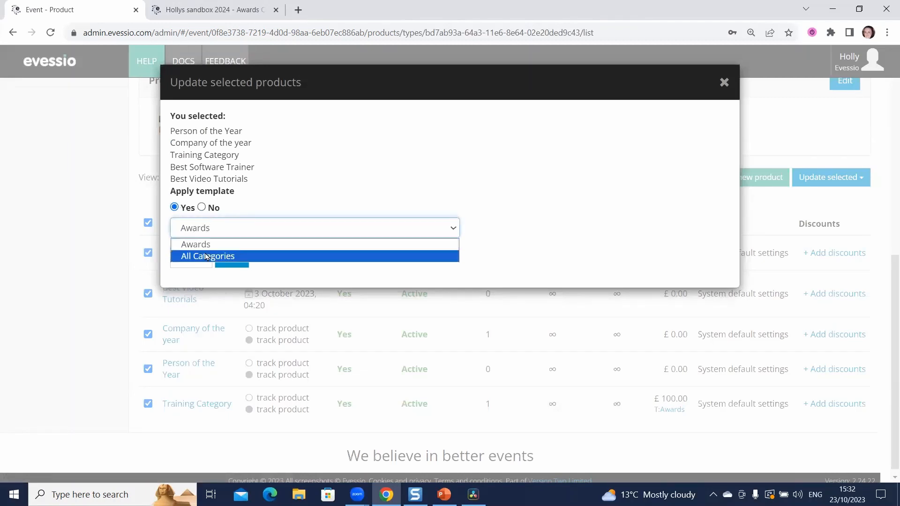
left_click(202, 256)
left_click(232, 258)
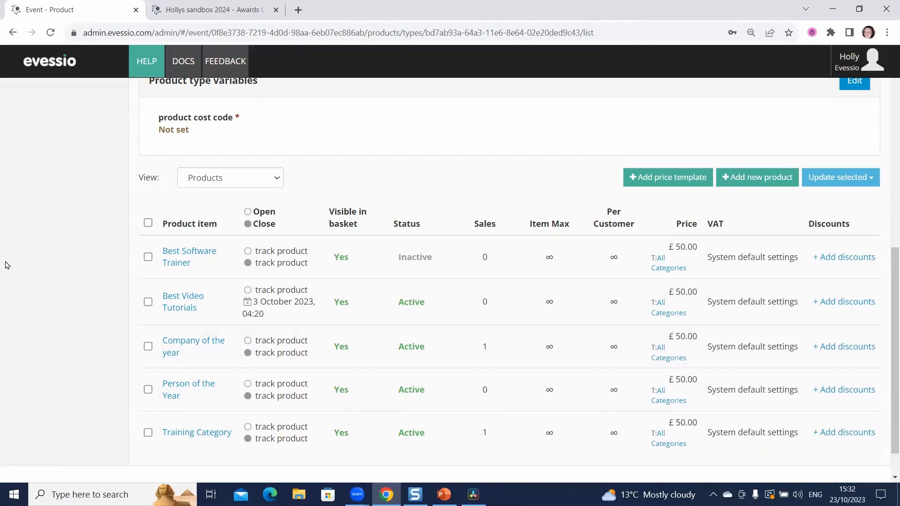
Open the Best Software Trainer product and examine which price templates its Pricing section offers.
left_click(176, 261)
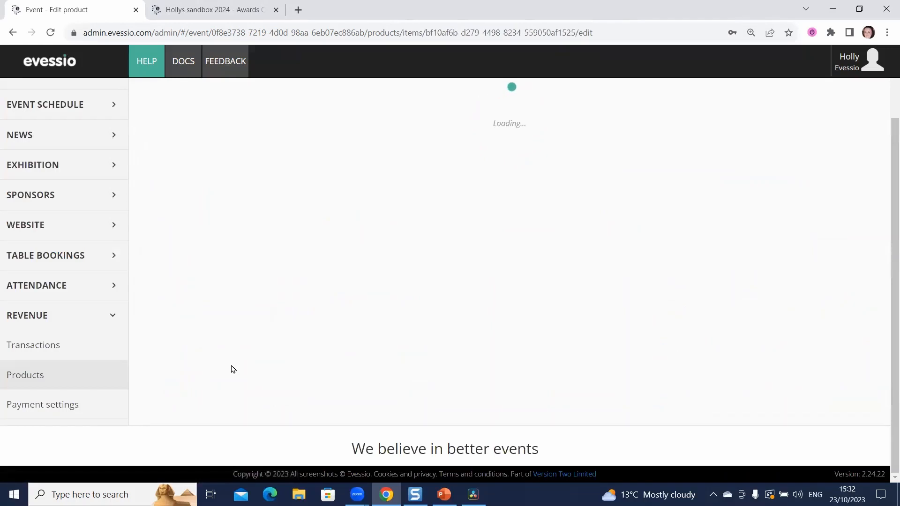
scroll(232, 369, "up", 9)
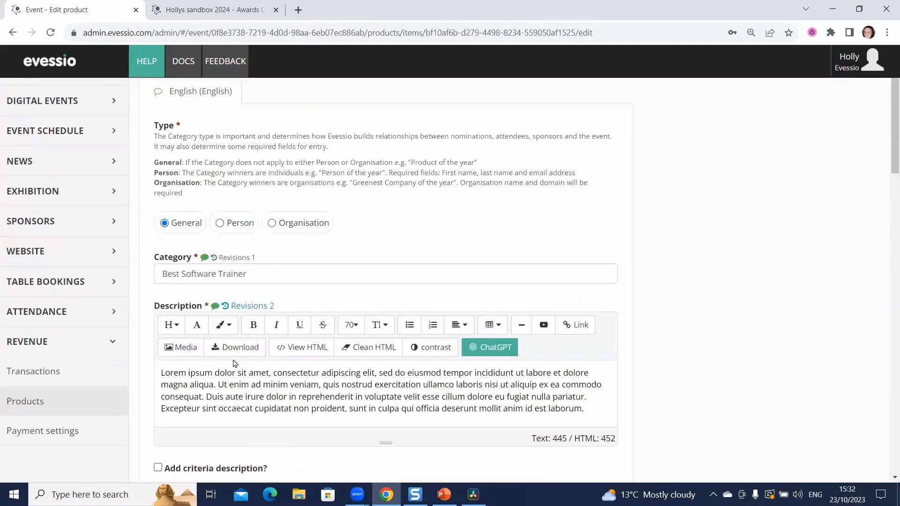
scroll(240, 365, "down", 15)
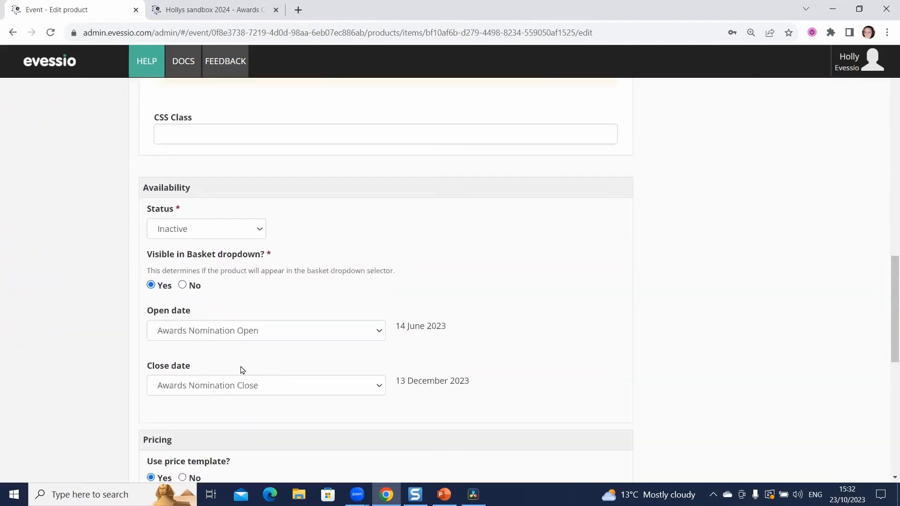
scroll(240, 370, "down", 2)
scroll(241, 370, "up", 1)
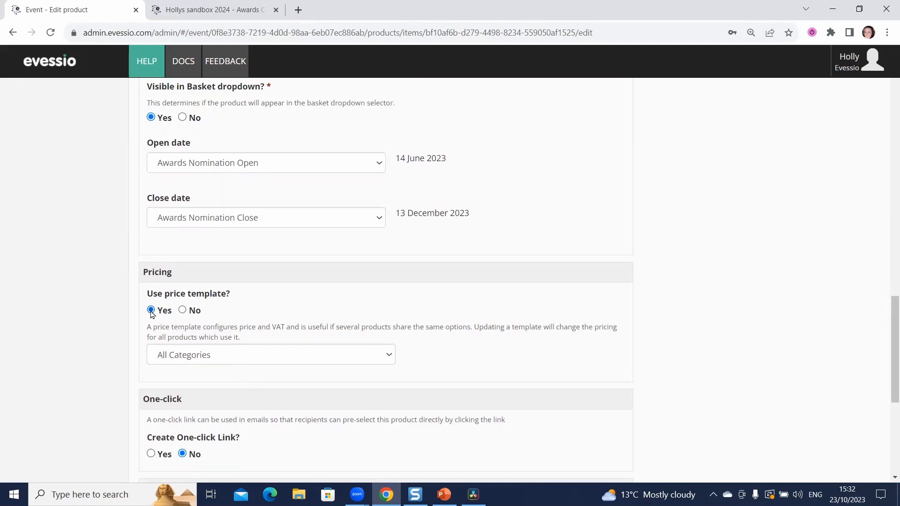
left_click(204, 359)
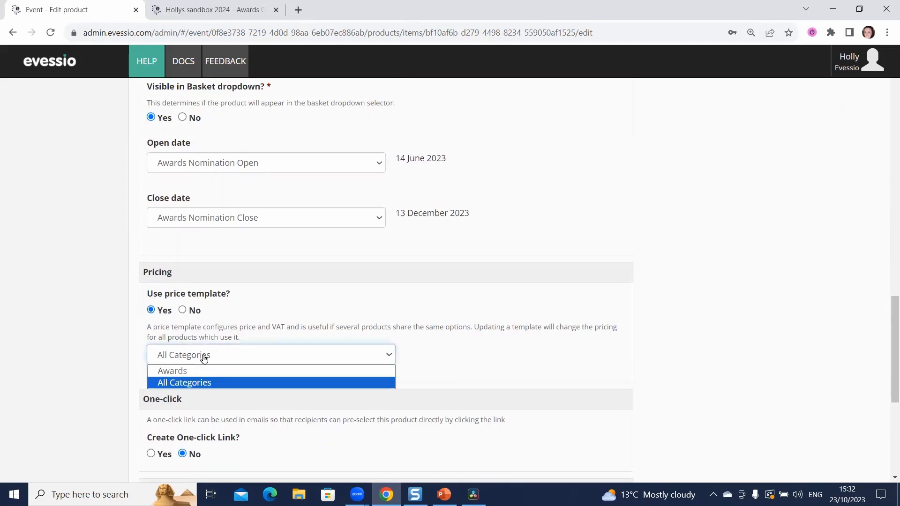
left_click(204, 359)
Return to the Awards Nomination product list and review the price applied to each item.
left_click_drag(888, 342, 876, 141)
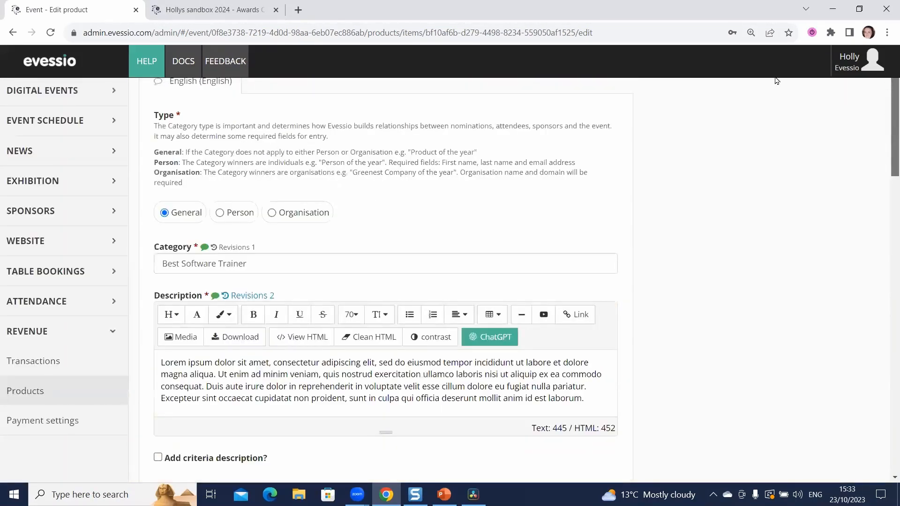
left_click(195, 121)
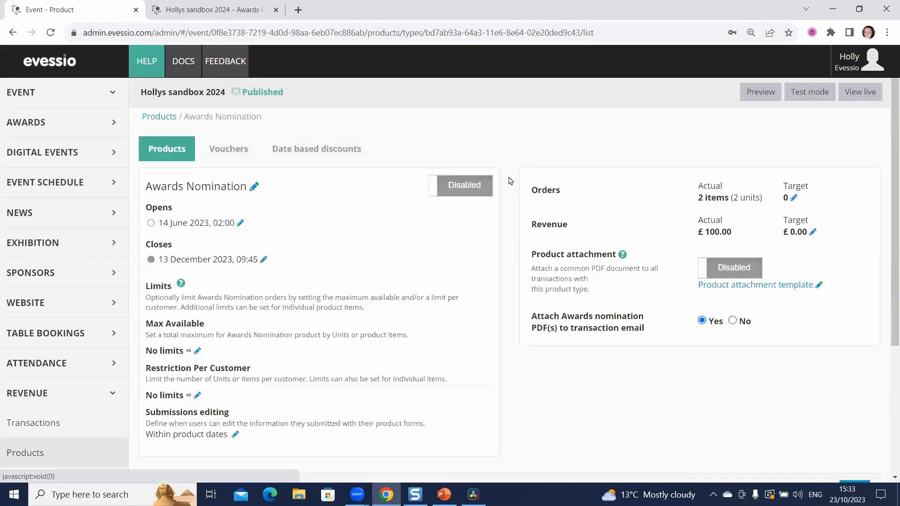
scroll(887, 231, "down", 10)
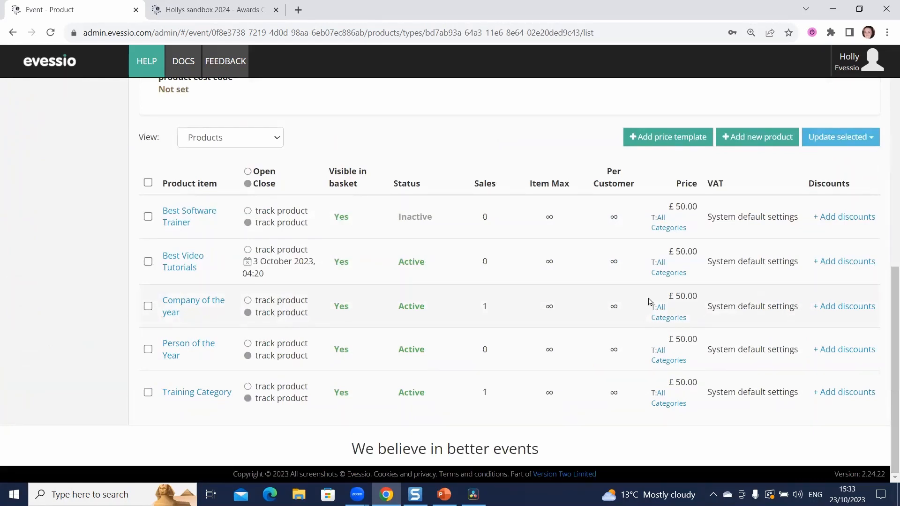
Open the Best Software Trainer product, turn off its price template and examine the individual price and VAT options.
left_click(185, 213)
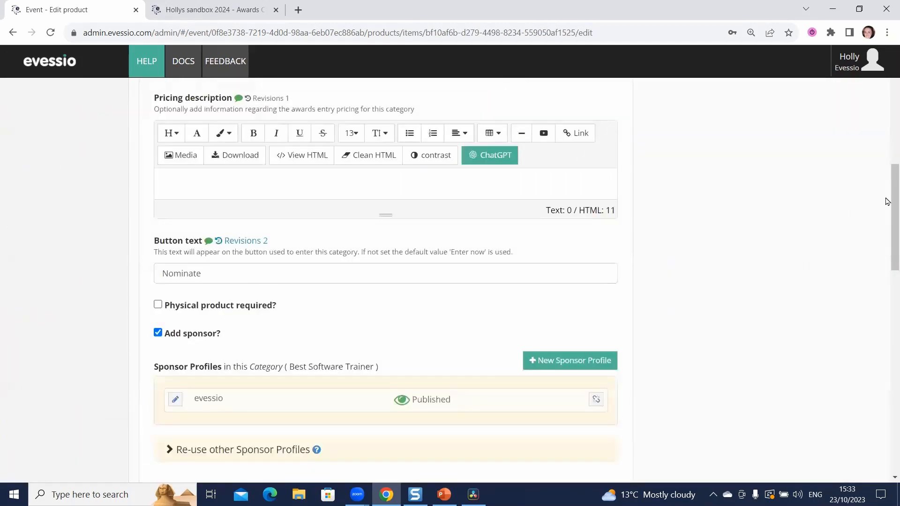
left_click_drag(891, 204, 888, 355)
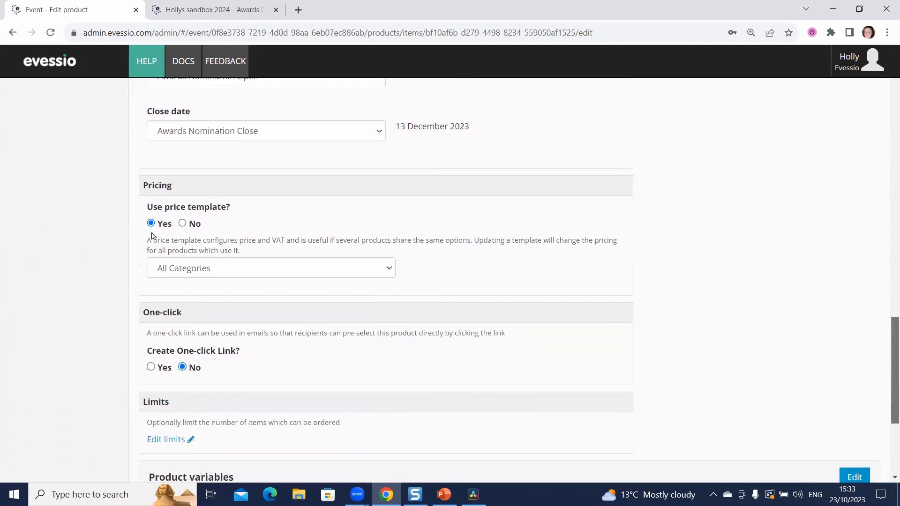
left_click_drag(149, 206, 269, 229)
left_click(269, 229)
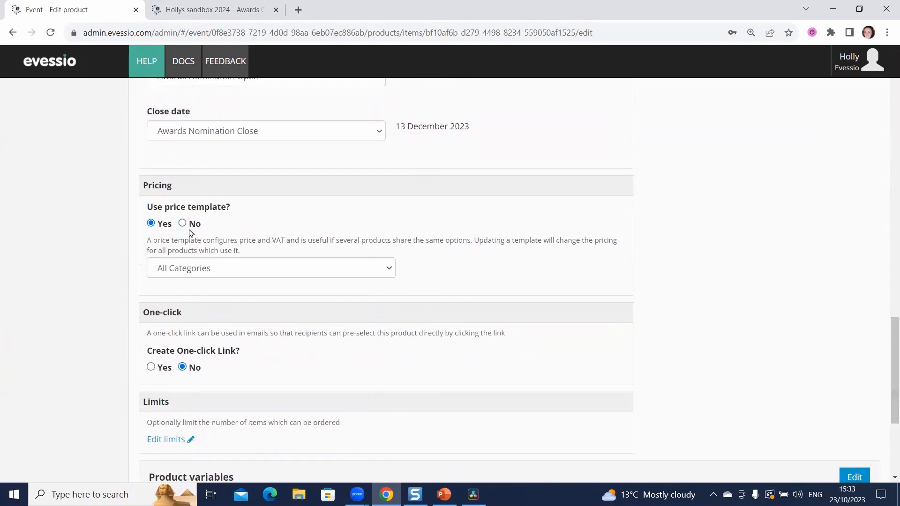
left_click(182, 224)
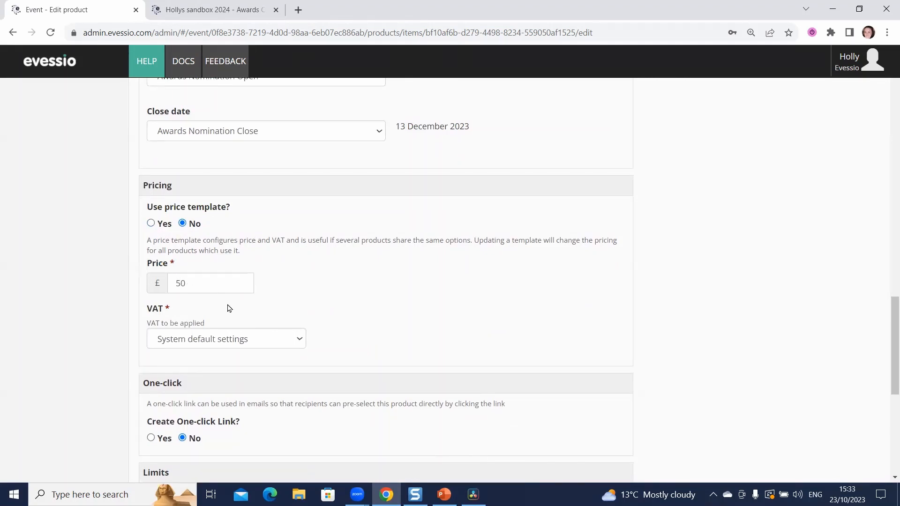
left_click(247, 337)
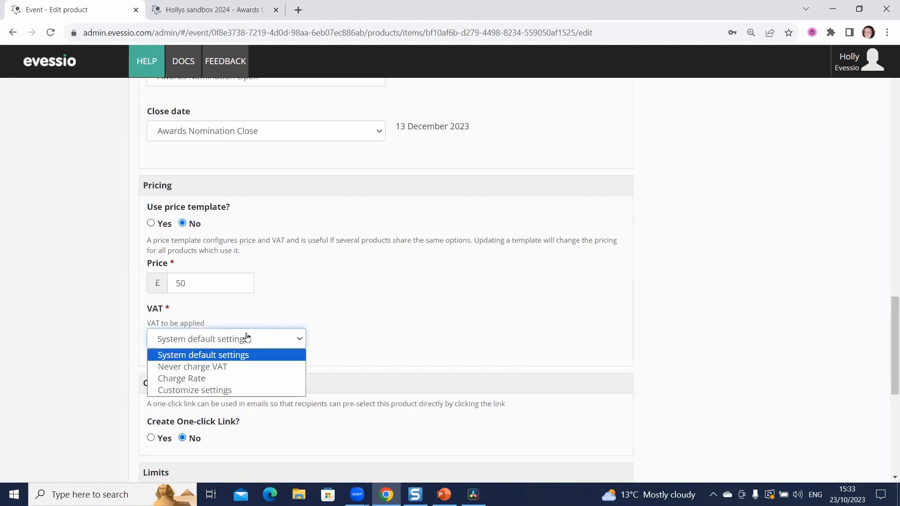
left_click(508, 320)
Look over the product's remaining settings and return to the Awards Nomination product list without saving.
left_click_drag(893, 369, 887, 451)
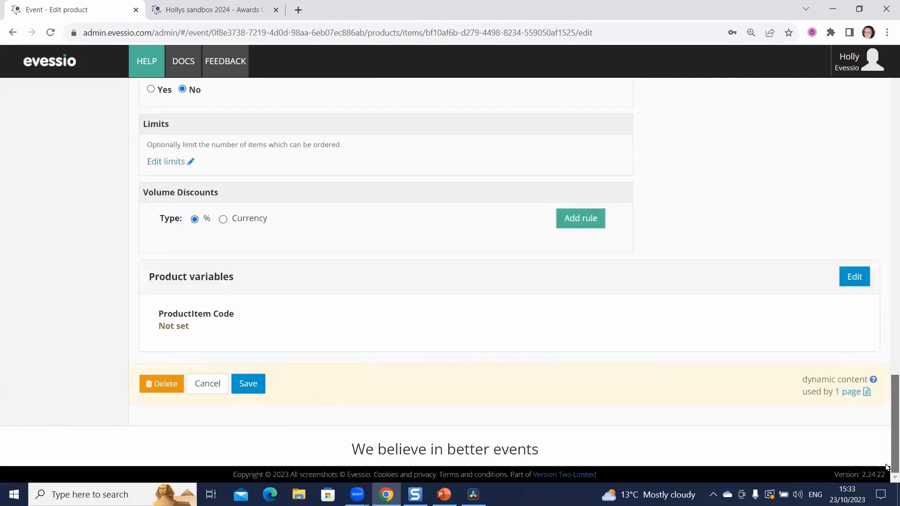
left_click_drag(887, 467, 888, 86)
left_click(202, 118)
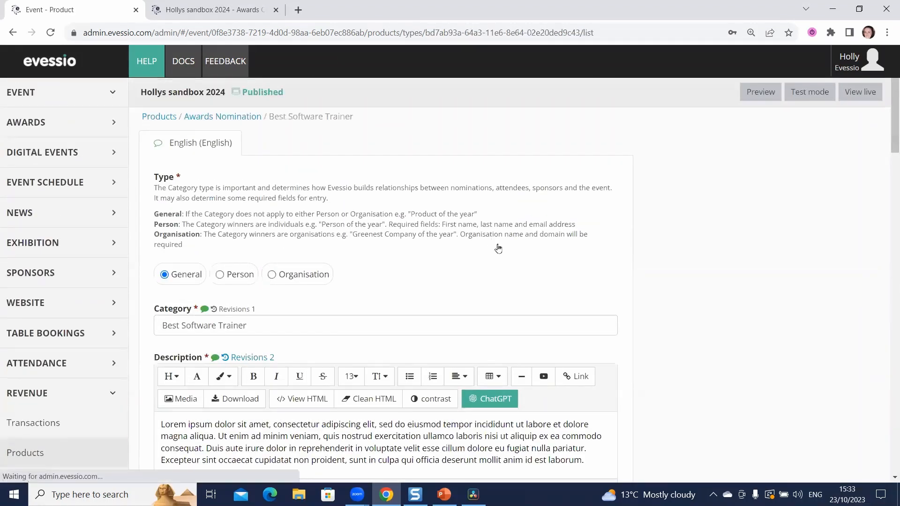
Select Best Software Trainer and Company of the year, examine the bulk pricing options with no template applied, and cancel the update.
left_click_drag(885, 253, 888, 455)
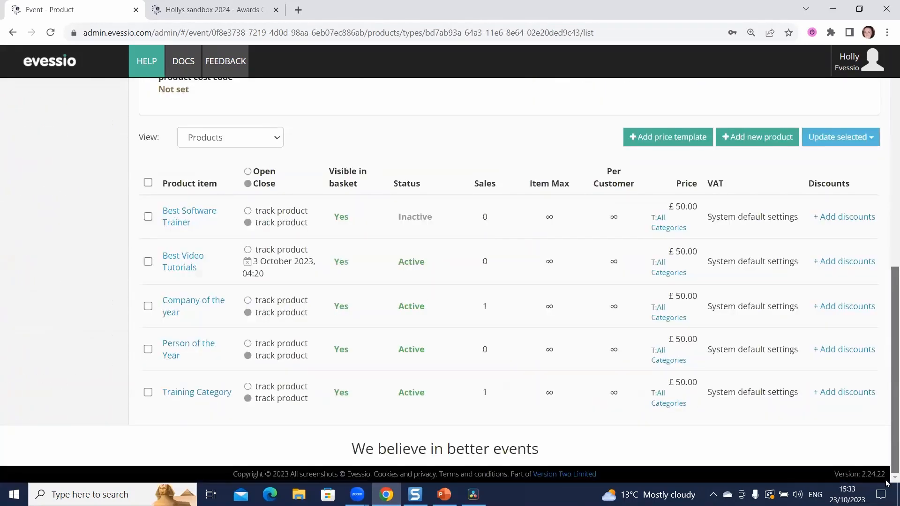
left_click(148, 217)
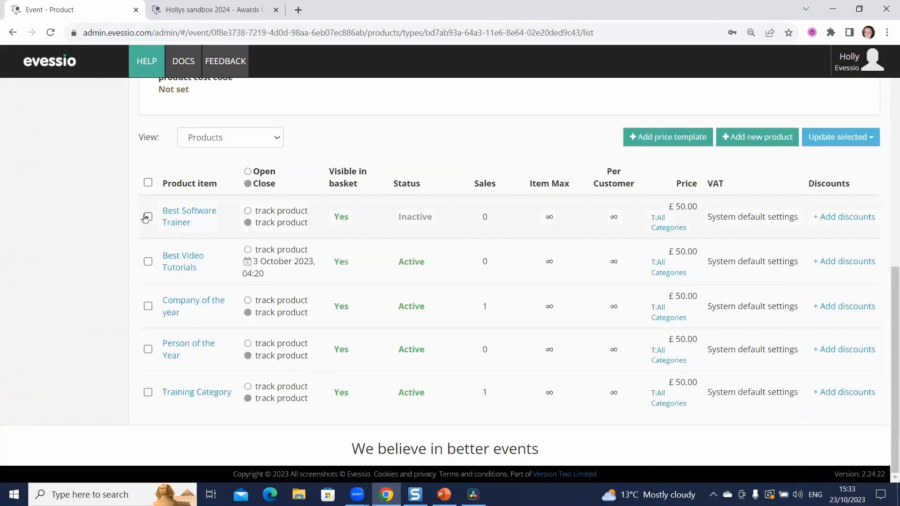
left_click(148, 306)
left_click(847, 145)
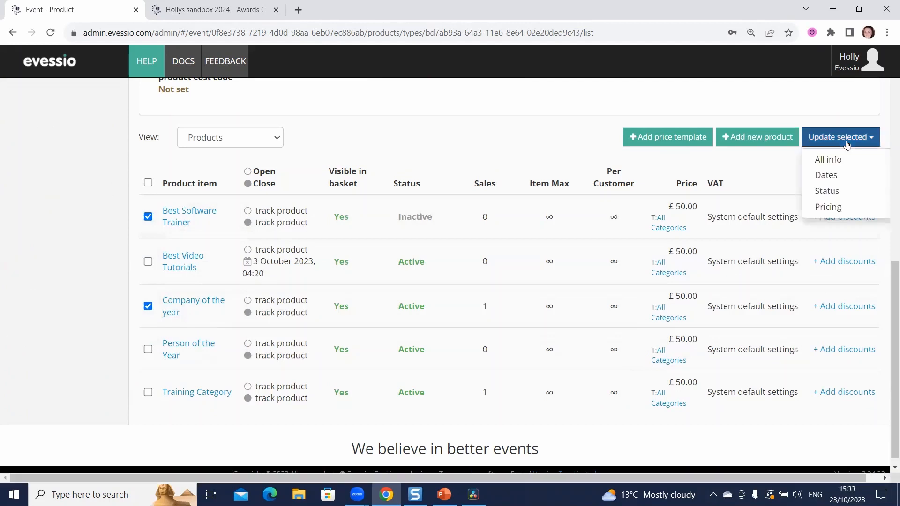
left_click(828, 209)
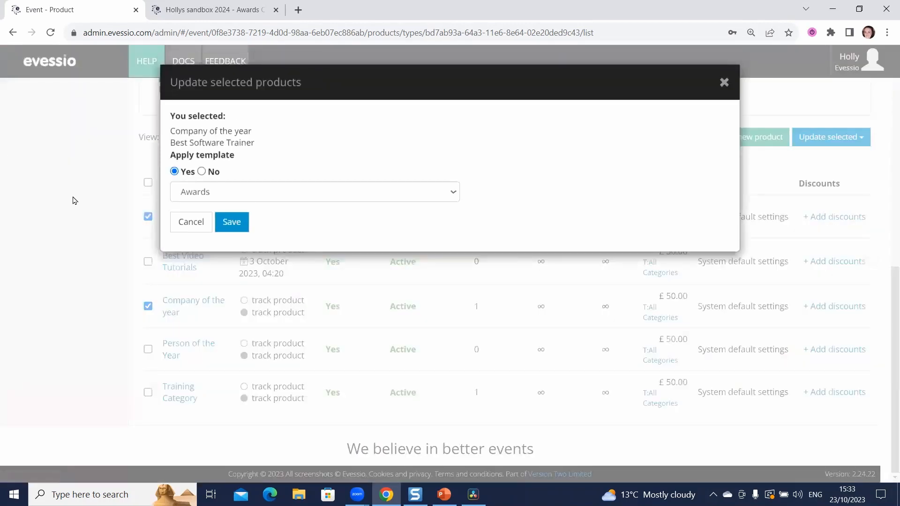
left_click(202, 172)
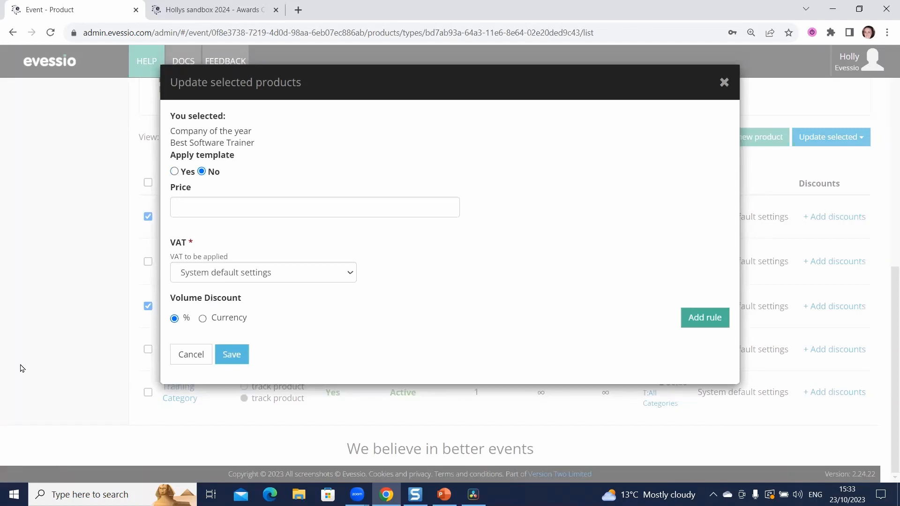
left_click(179, 353)
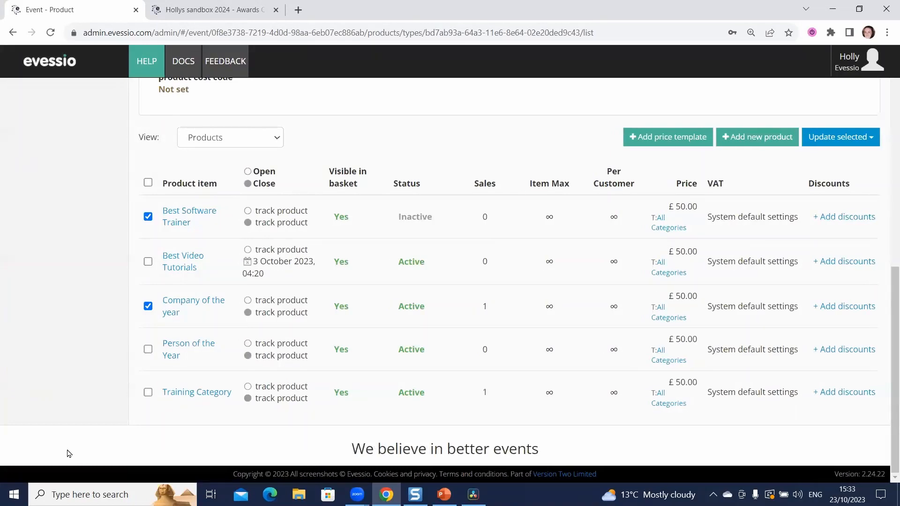
Switch to the public Awards Categories page, reload it and expand all categories to check their displayed prices.
left_click(190, 17)
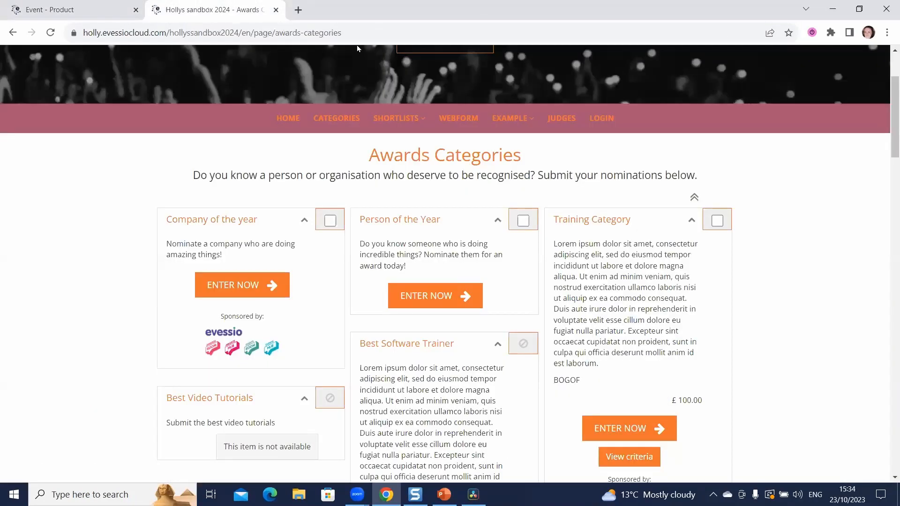
left_click(462, 28)
key("Return")
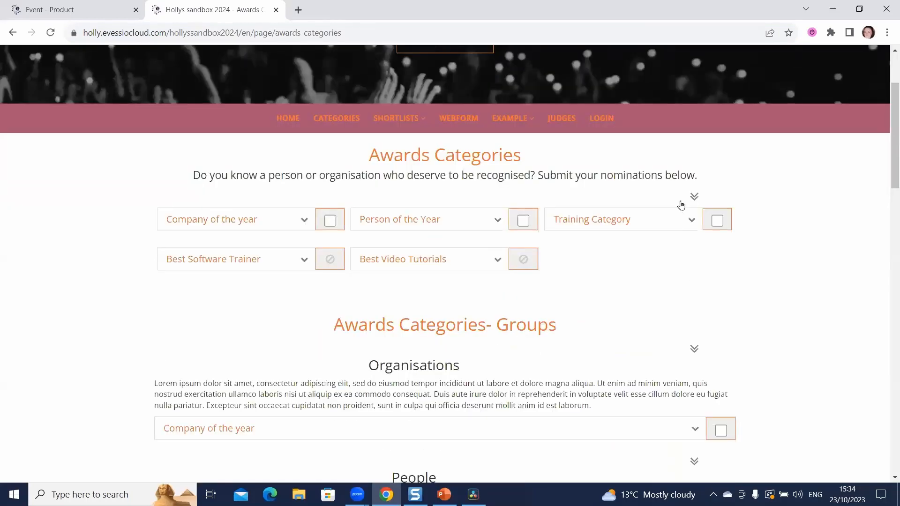
left_click(699, 202)
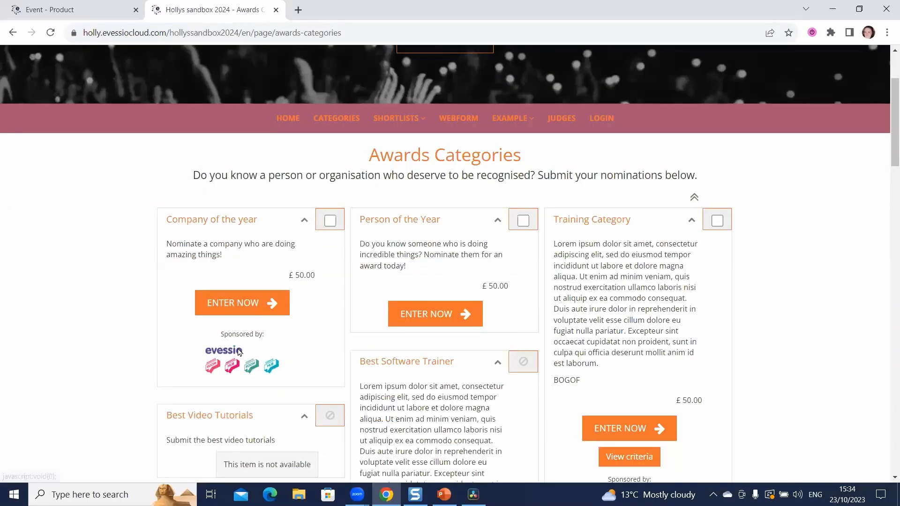
scroll(303, 280, "down", 2)
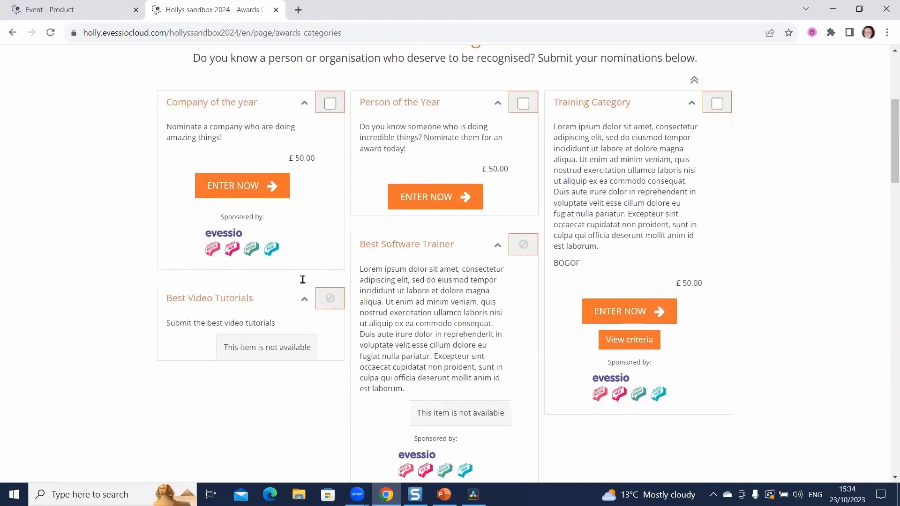